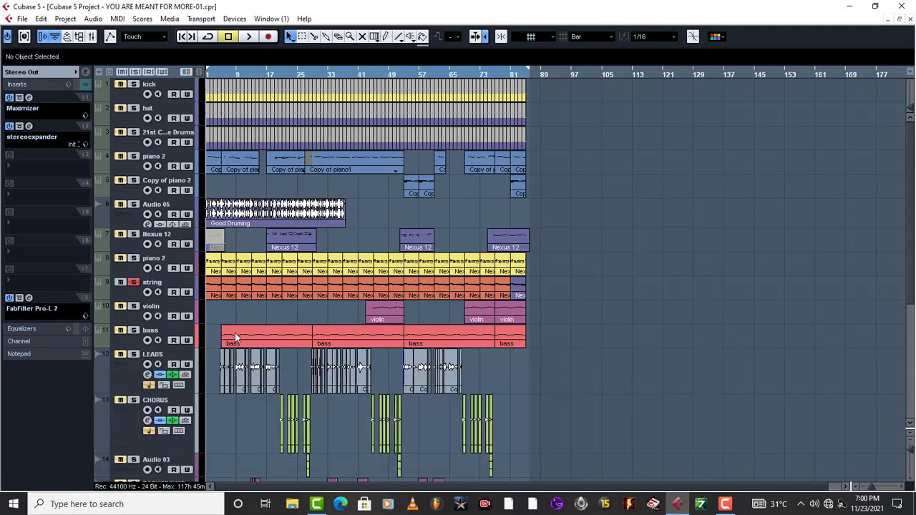
Step: Select the string track to show its RVerb Stereo insert, and audition a short playback
click(131, 294)
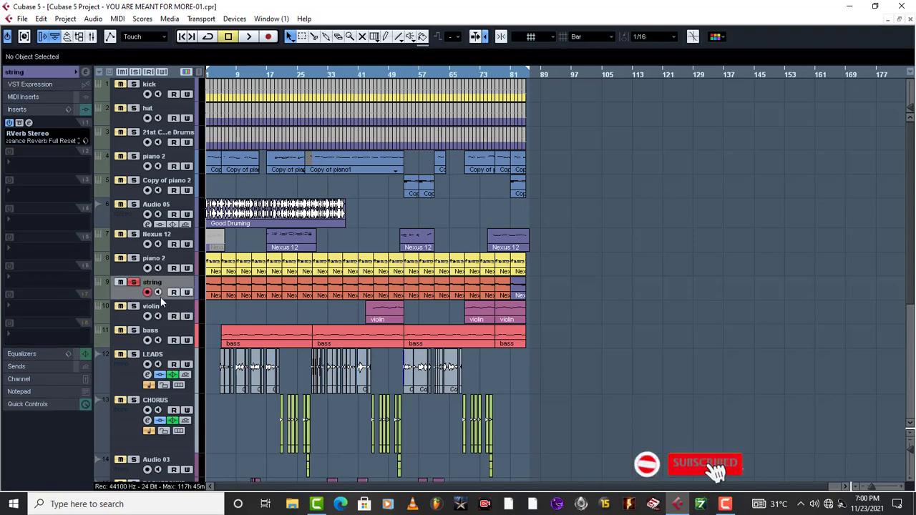
key(space)
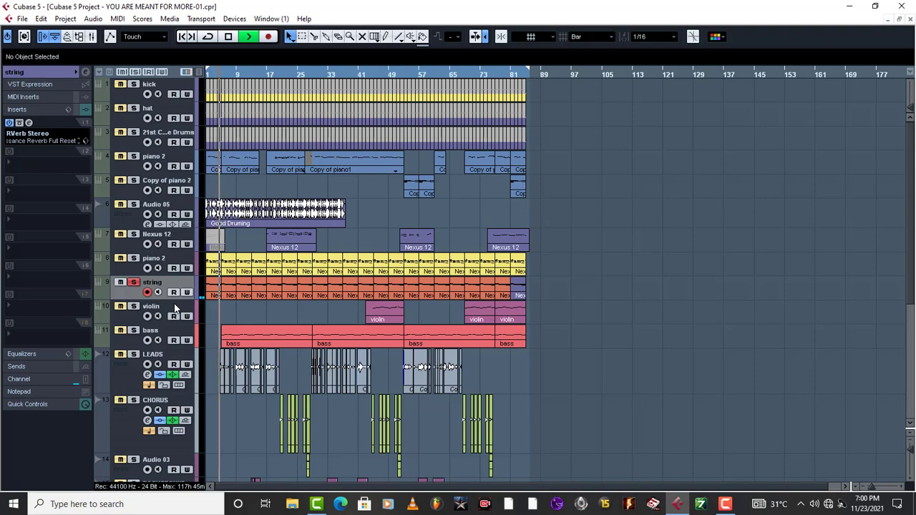
key(space)
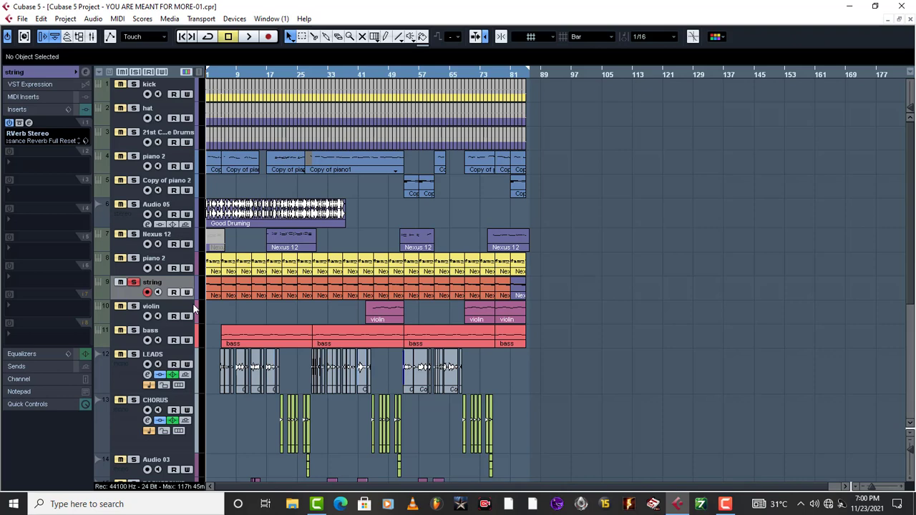
Step: Open the string track's RVerb editor, move it up and left, and audition the reverb
click(29, 123)
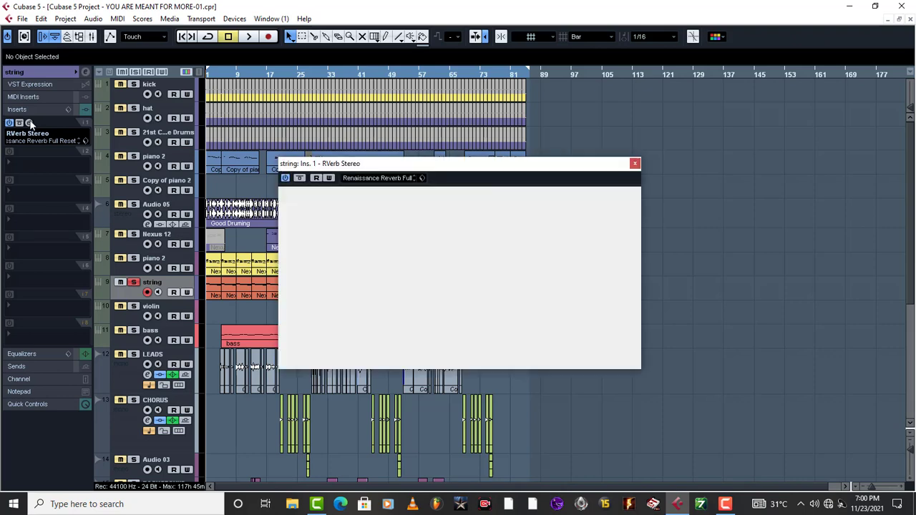
drag(430, 163, 371, 154)
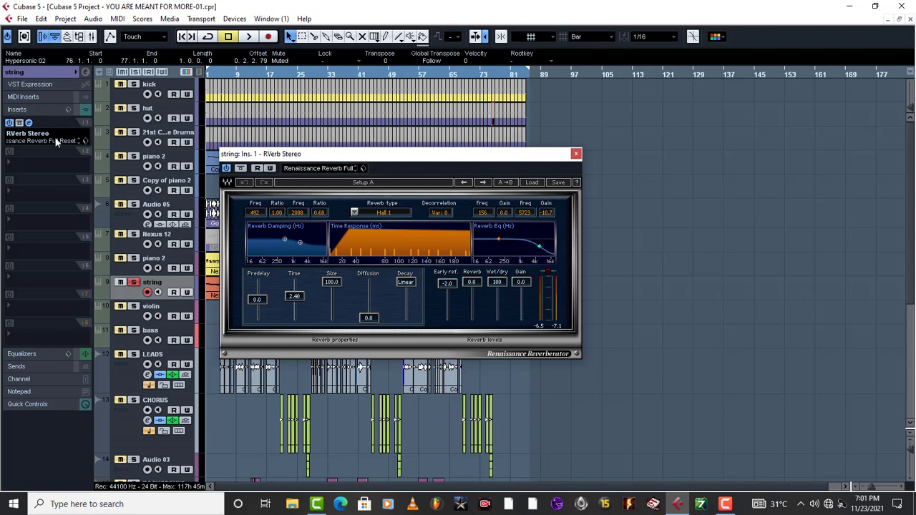
drag(386, 162, 289, 132)
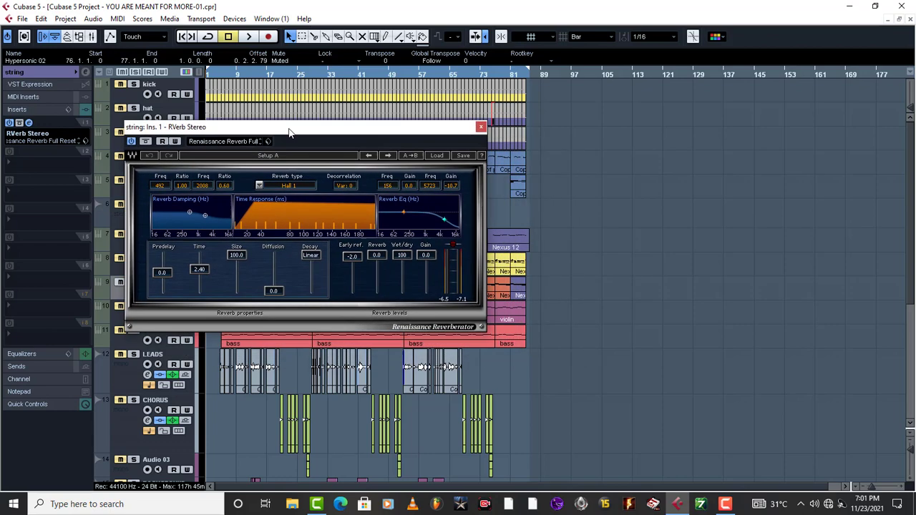
key(space)
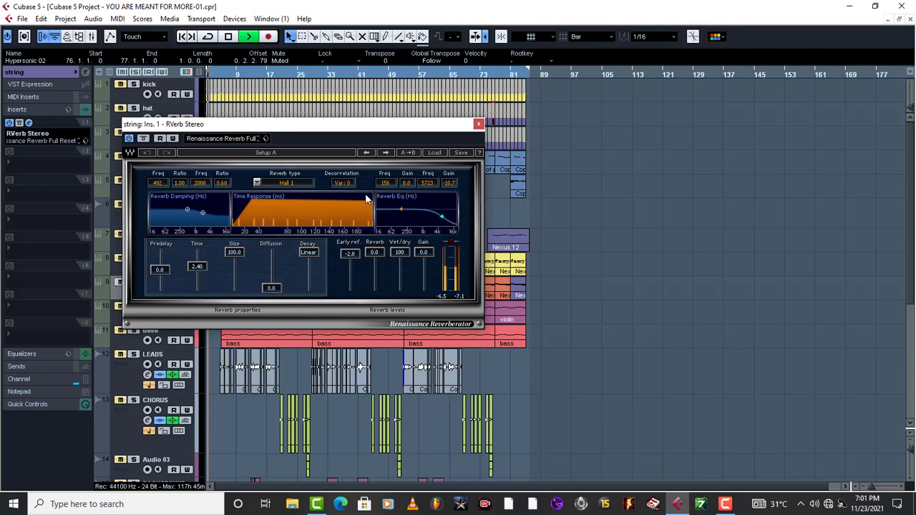
key(space)
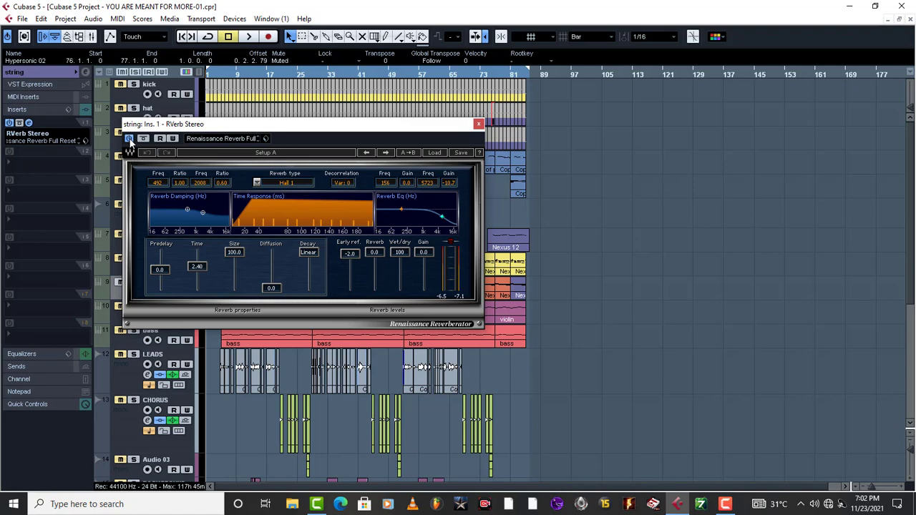
Step: Compare the strings with the reverb bypassed, then re-enable the reverb and play again
click(129, 139)
key(space)
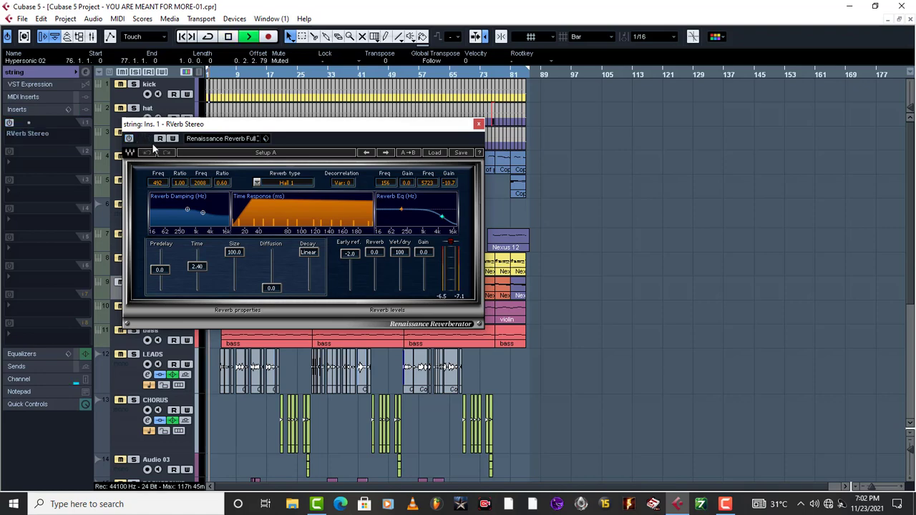
key(space)
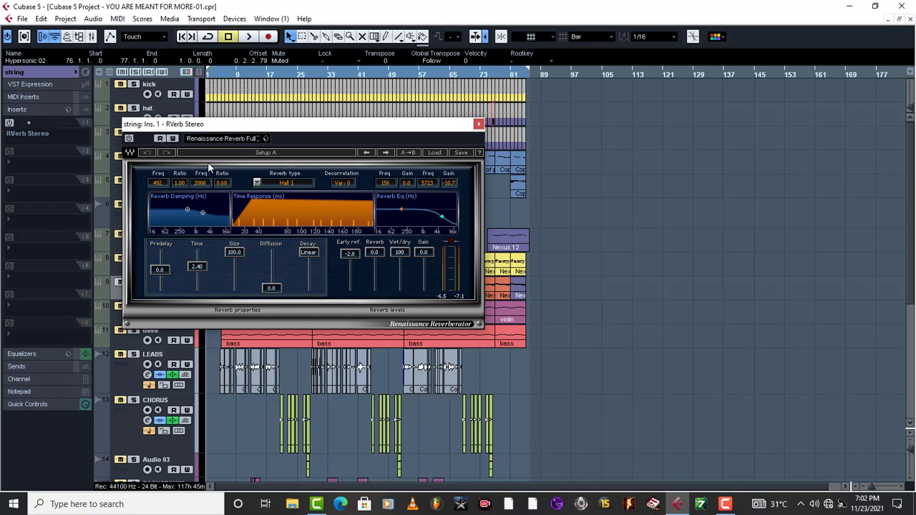
click(129, 138)
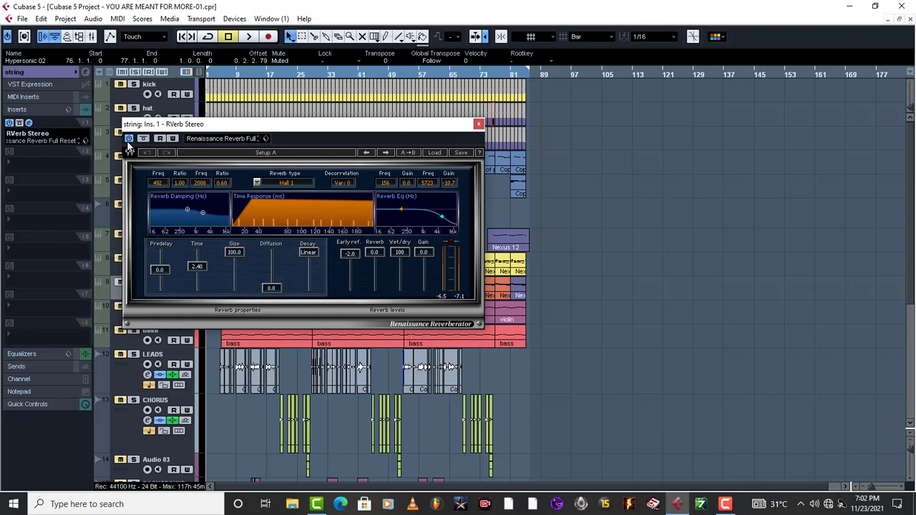
key(space)
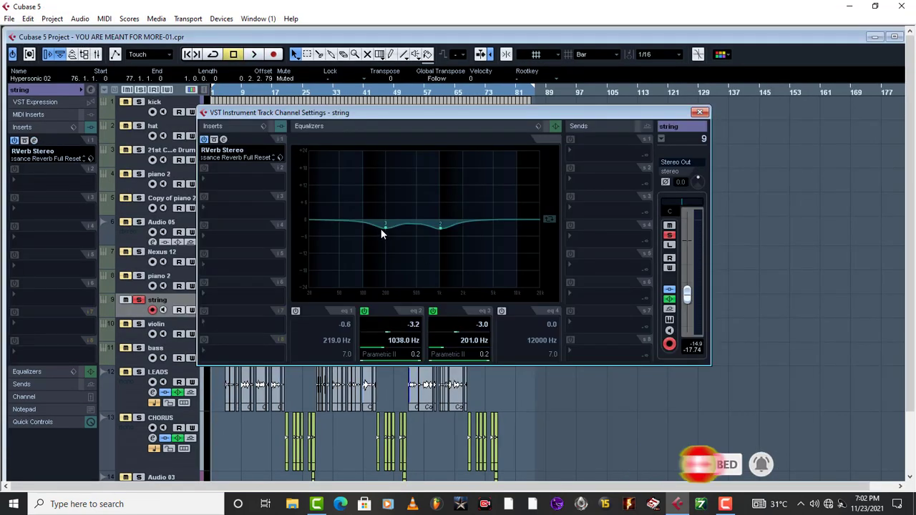
Step: Pull the EQ curve points down to cuts of -2.6 dB at 204 Hz and -2.4 dB at 1003 Hz
drag(381, 226, 393, 223)
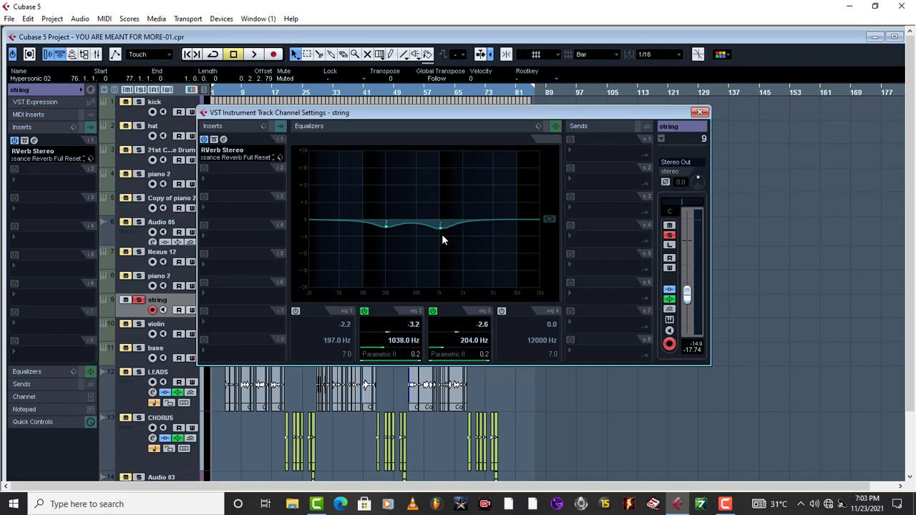
drag(440, 228, 439, 227)
Step: Compare the 1003 Hz band off and on, audition a hard boost, then settle on -3.3 dB
double_click(440, 226)
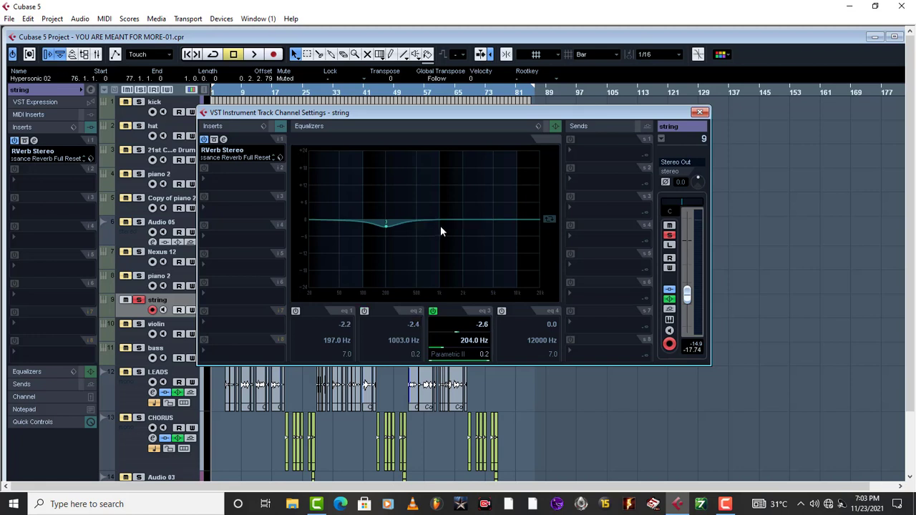
click(364, 310)
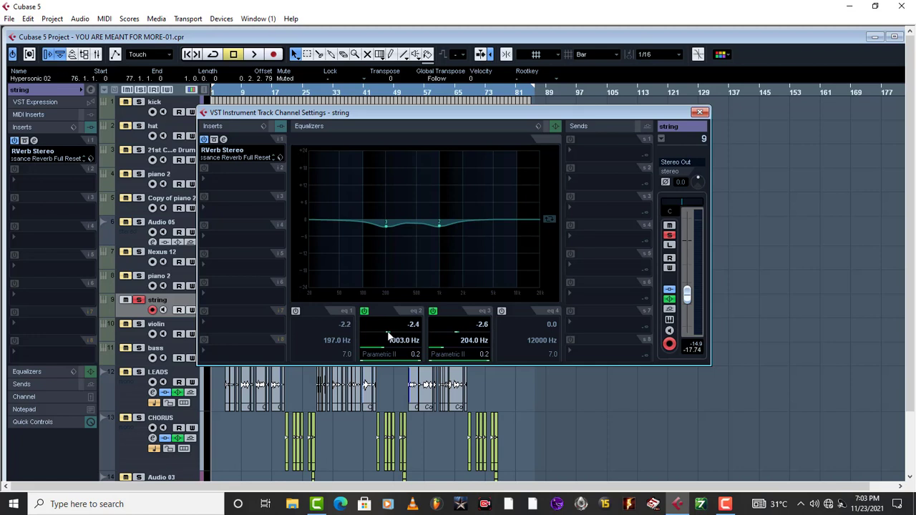
key(space)
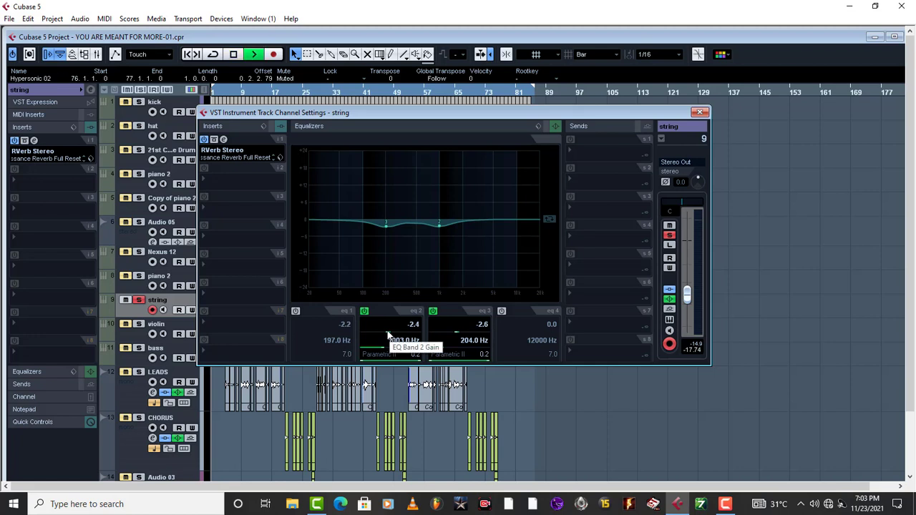
drag(387, 335, 414, 336)
key(space)
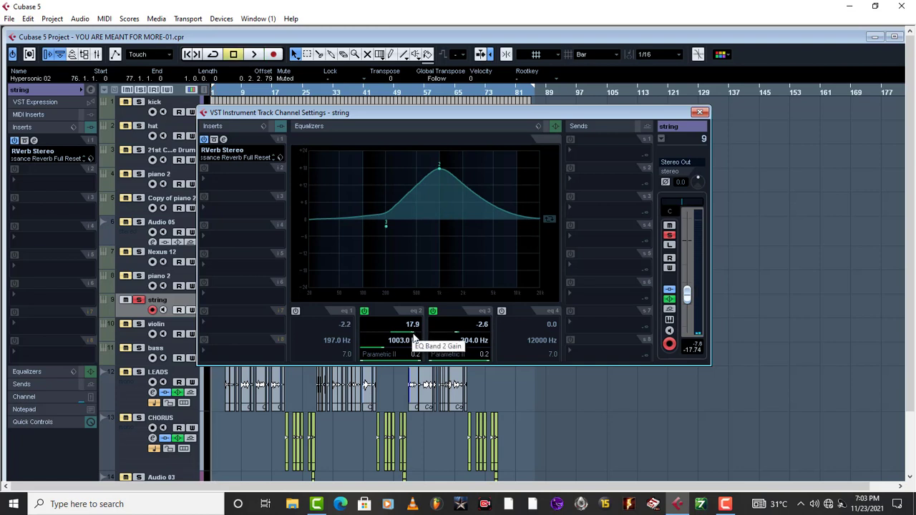
drag(413, 337, 386, 336)
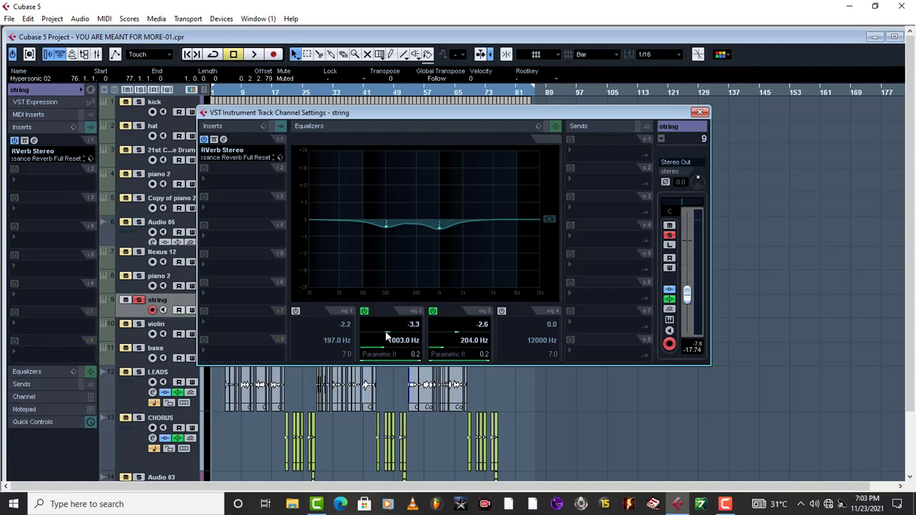
key(space)
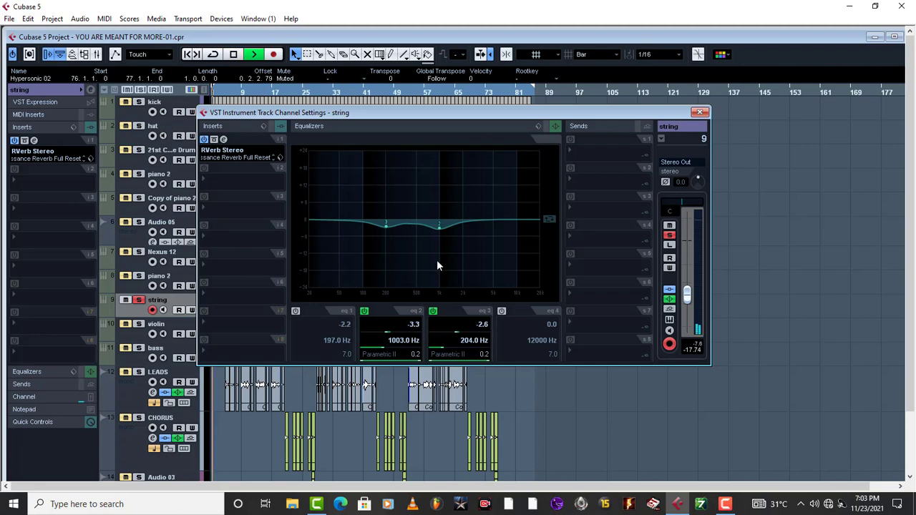
Step: Move the low EQ band to 208 Hz, audition a strong boost, then reset its gain to 0 dB
key(space)
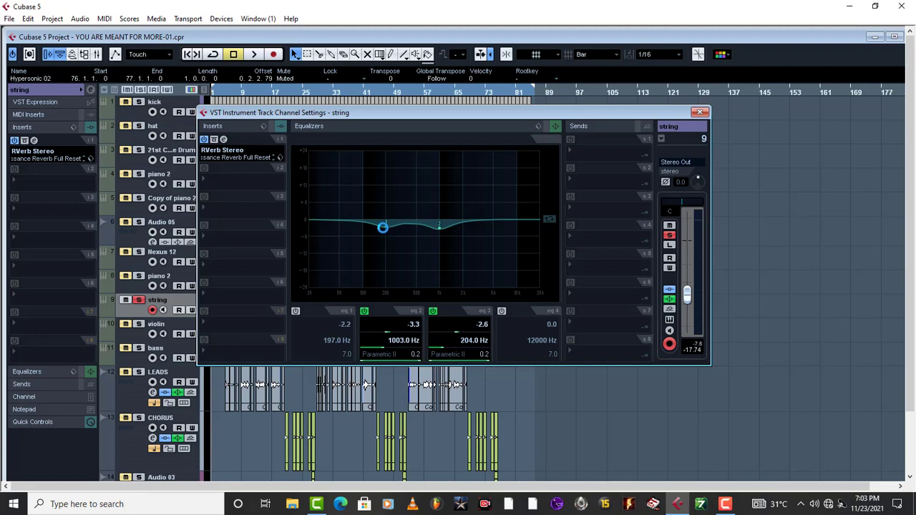
click(382, 228)
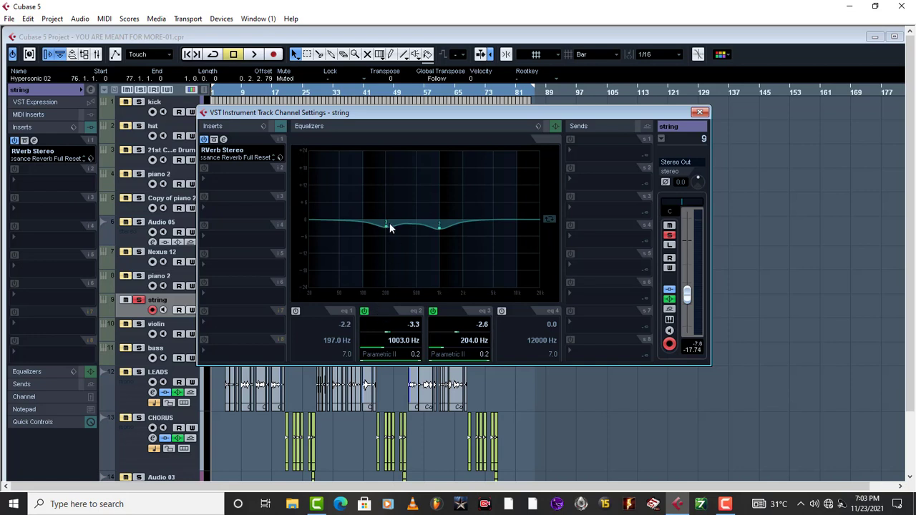
drag(387, 231, 388, 231)
drag(458, 334, 484, 335)
key(space)
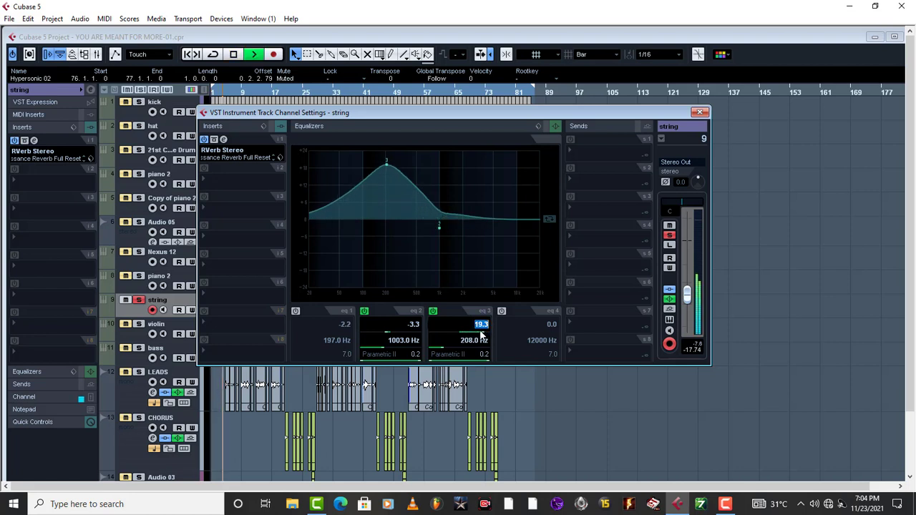
ctrl+click(456, 326)
key(space)
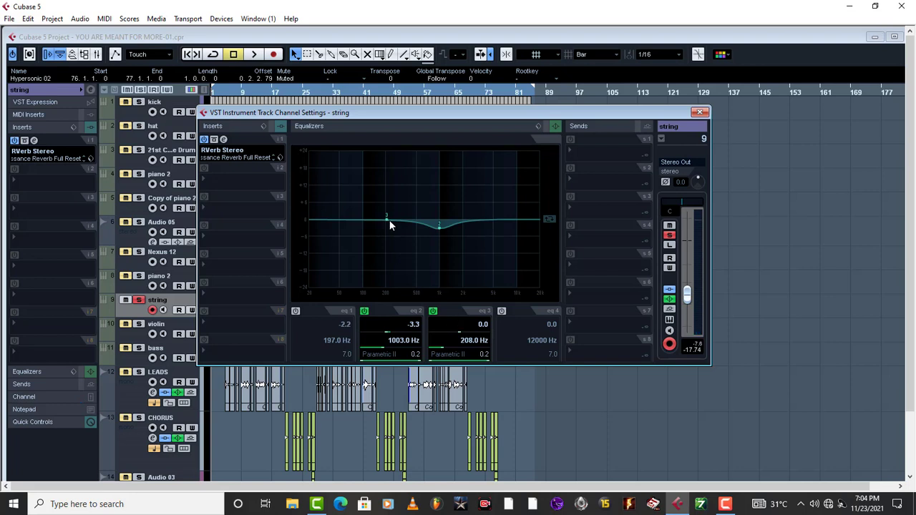
Step: Bring the 208 Hz band's gain down to a -2.4 dB cut after briefly raising it
drag(390, 225, 386, 208)
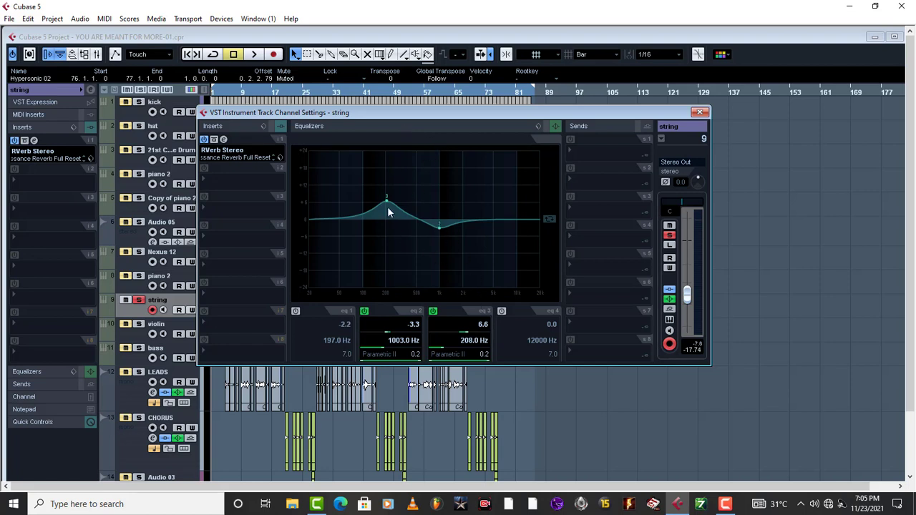
scroll(468, 336, up, 3)
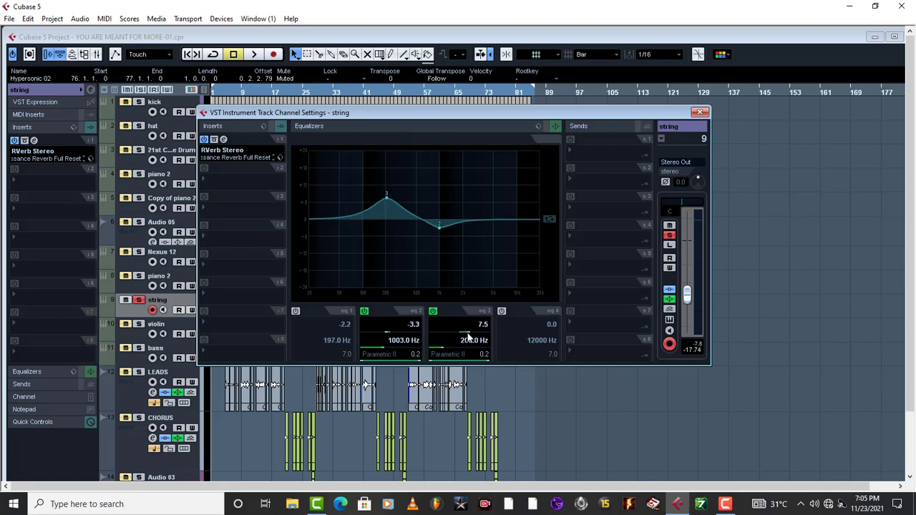
scroll(464, 336, down, 10)
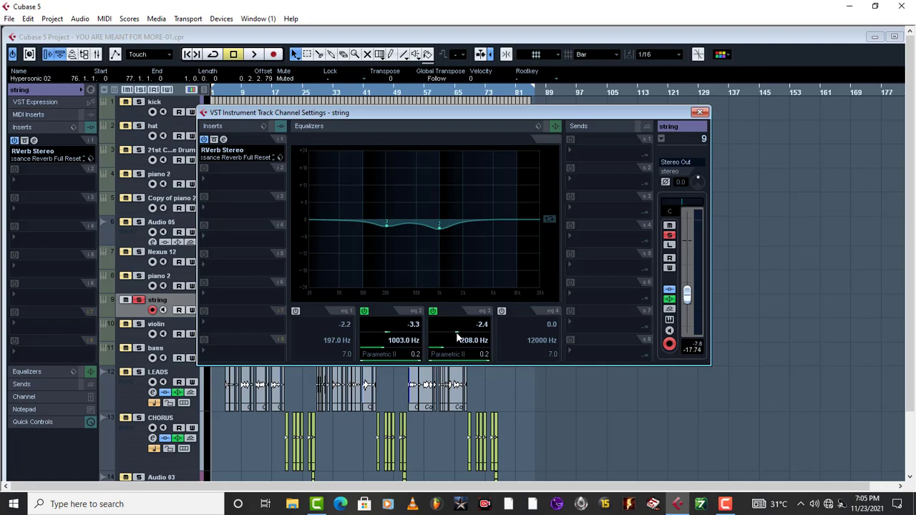